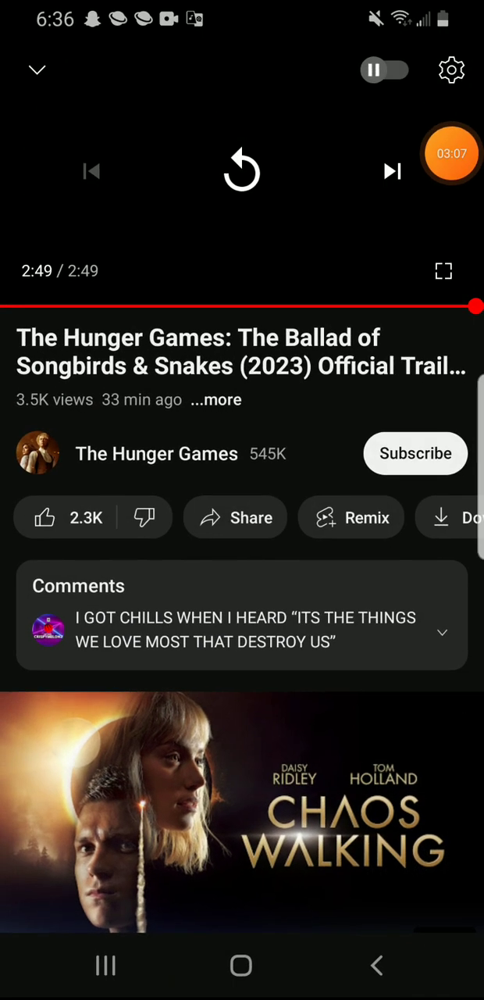
drag(242, 196, 242, 704)
scroll(243, 469, down, 5)
scroll(242, 469, down, 3)
scroll(242, 445, down, 5)
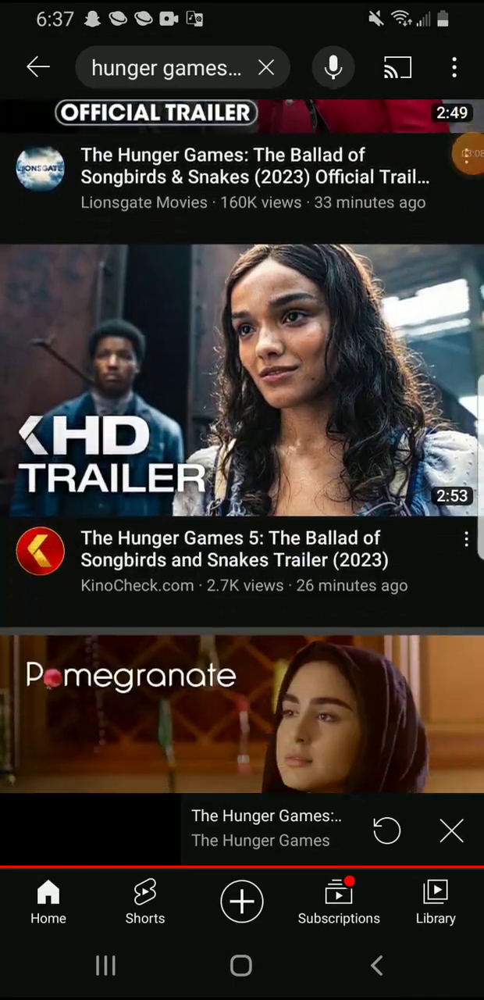
scroll(243, 446, down, 5)
scroll(242, 445, down, 3)
scroll(242, 445, down, 3)
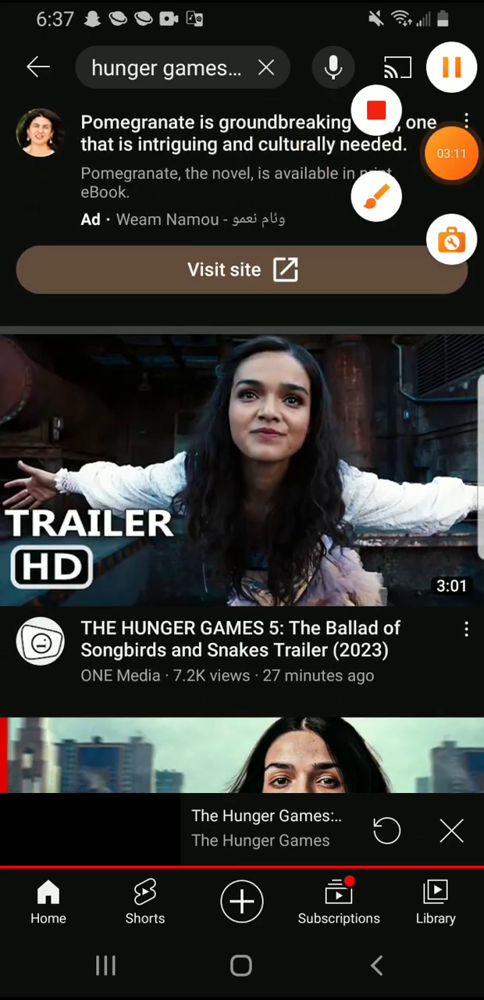